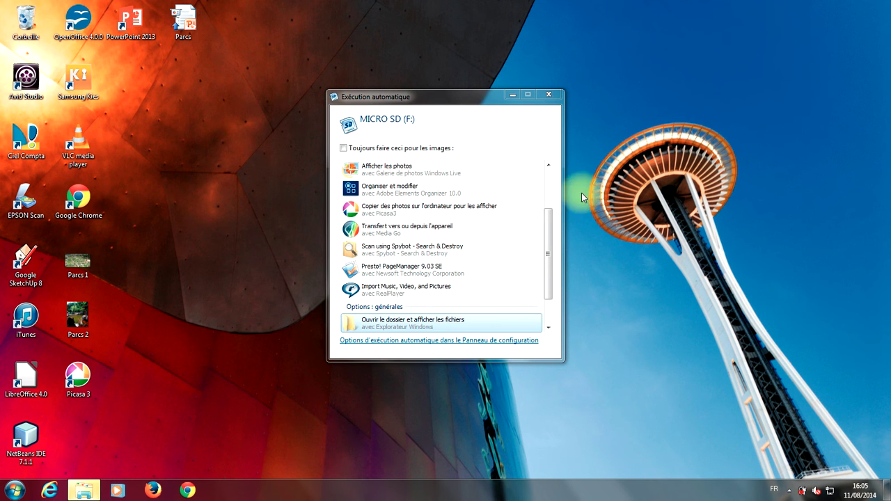
Look through the AutoPlay options for the MICRO SD (F:) card and dismiss the window without choosing one
drag(551, 215, 545, 169)
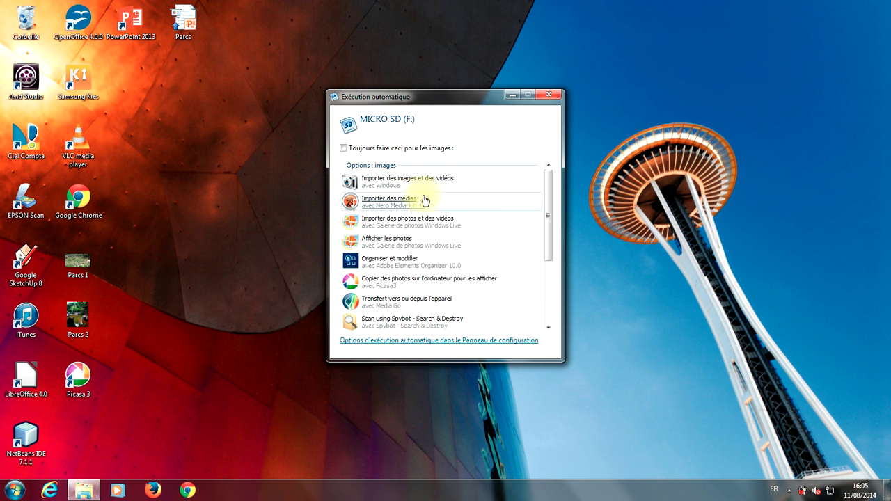
drag(471, 97, 457, 98)
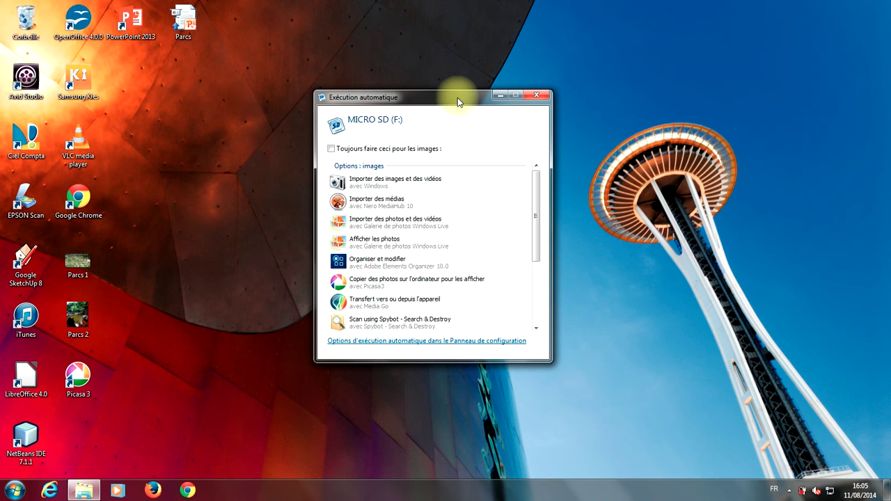
mouse_move(408, 98)
mouse_down()
mouse_move(435, 94)
mouse_move(409, 99)
mouse_up()
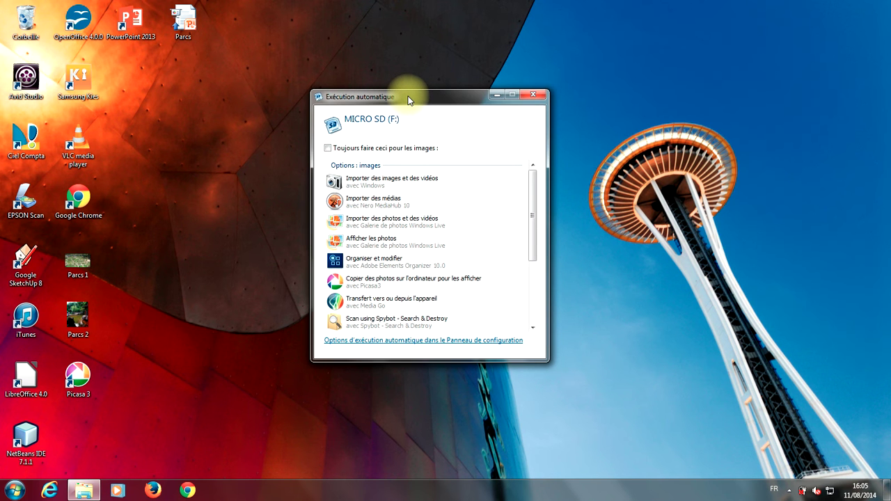
click(534, 96)
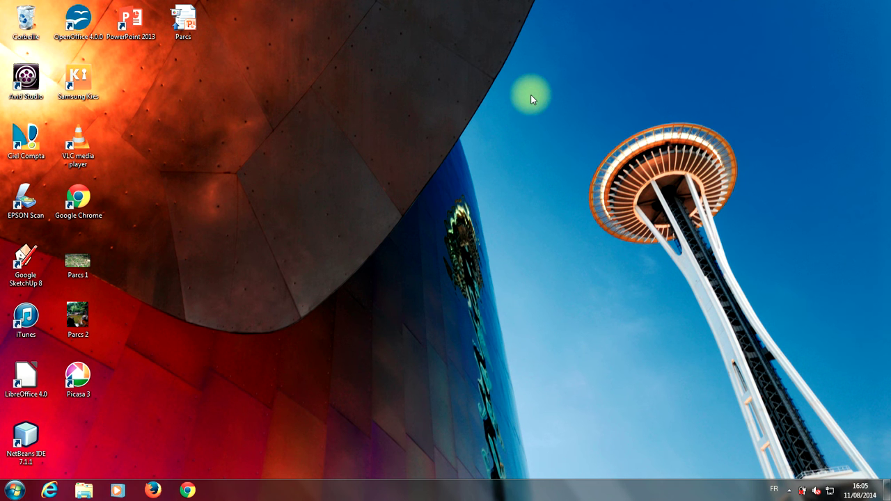
Open Picasa 3 and start an import from the MICRO SD card
double_click(87, 381)
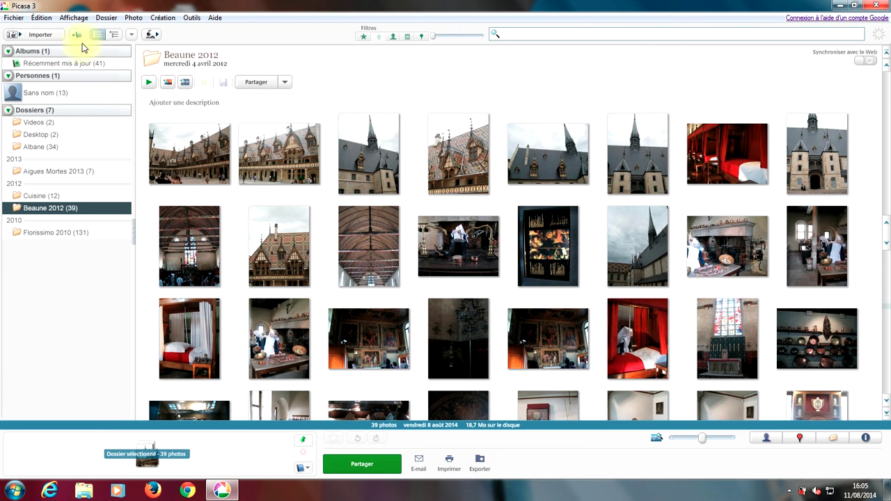
click(33, 36)
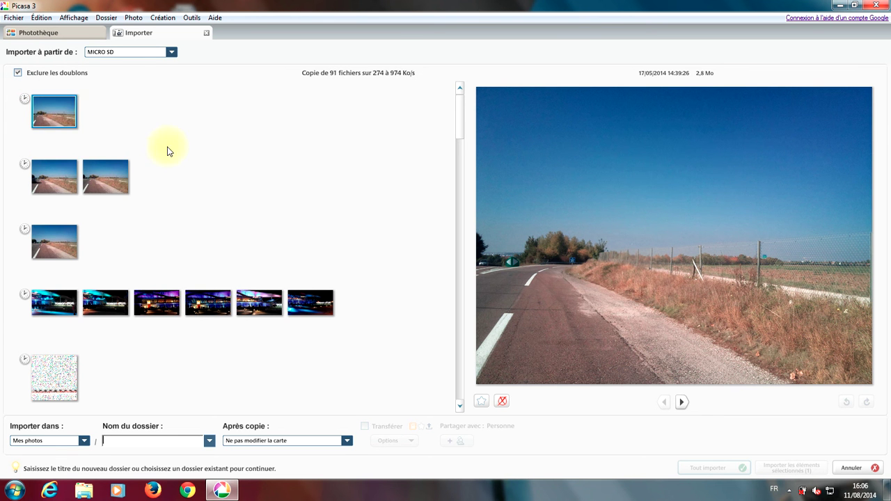
Browse the photo thumbnails found on the card through to the end and preview the snowy tree picture
scroll(184, 160, down, 2)
scroll(188, 163, down, 10)
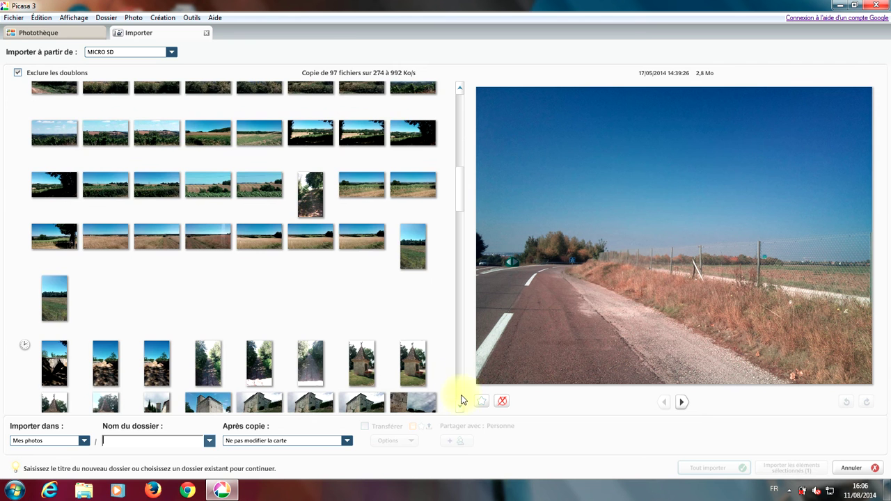
scroll(461, 407, down, 2)
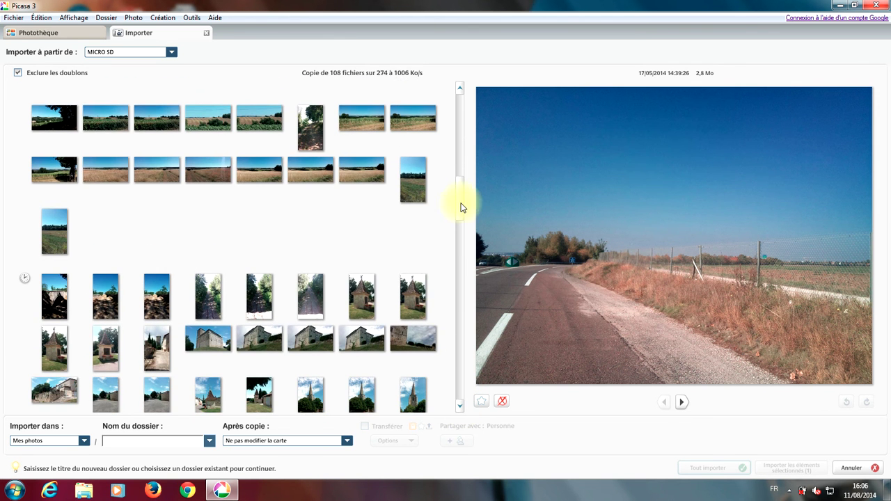
scroll(463, 209, down, 1)
drag(462, 214, 460, 265)
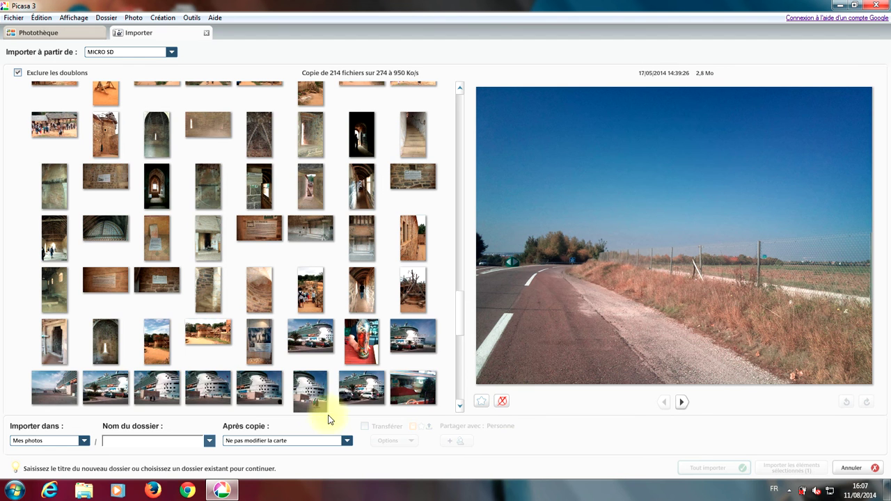
scroll(360, 332, down, 3)
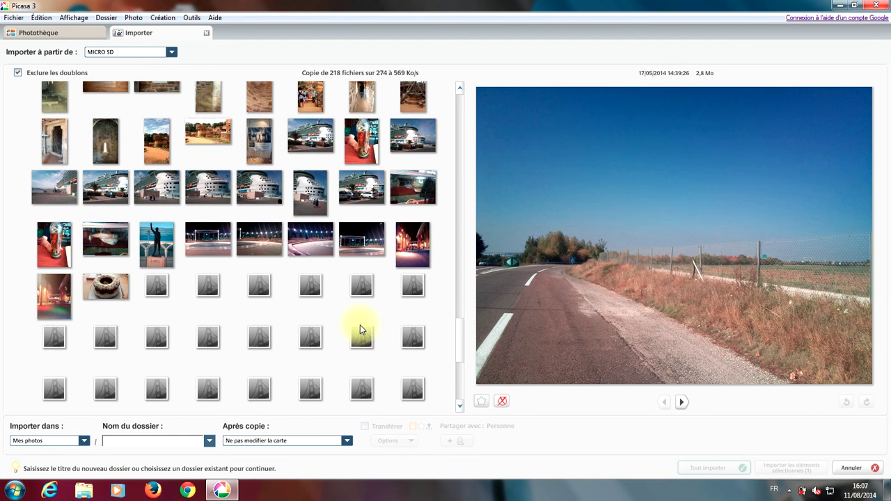
scroll(360, 329, down, 1)
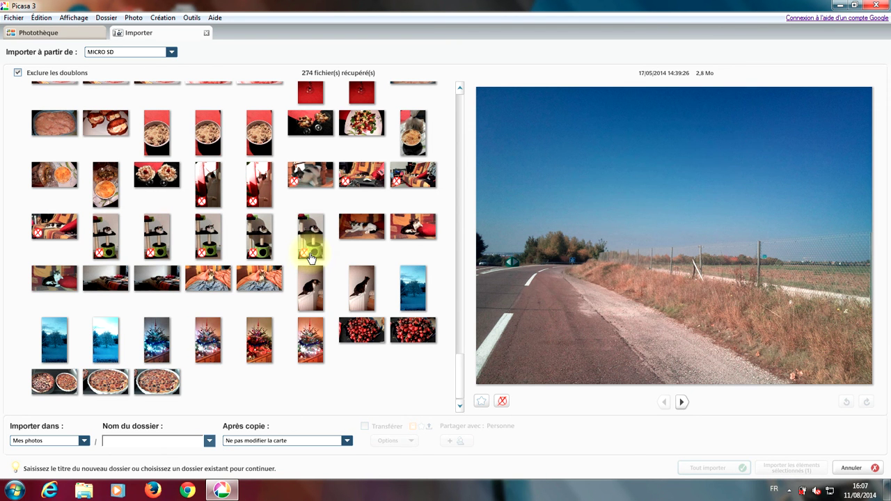
click(420, 294)
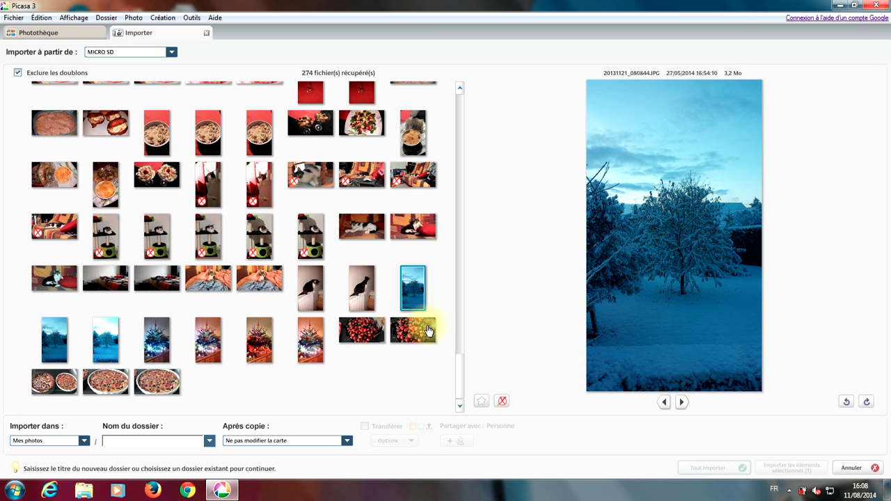
Select the six night photos of Toison d'Or and import only those into a new folder named Dijon under Mes photos
scroll(412, 313, up, 5)
scroll(412, 313, up, 15)
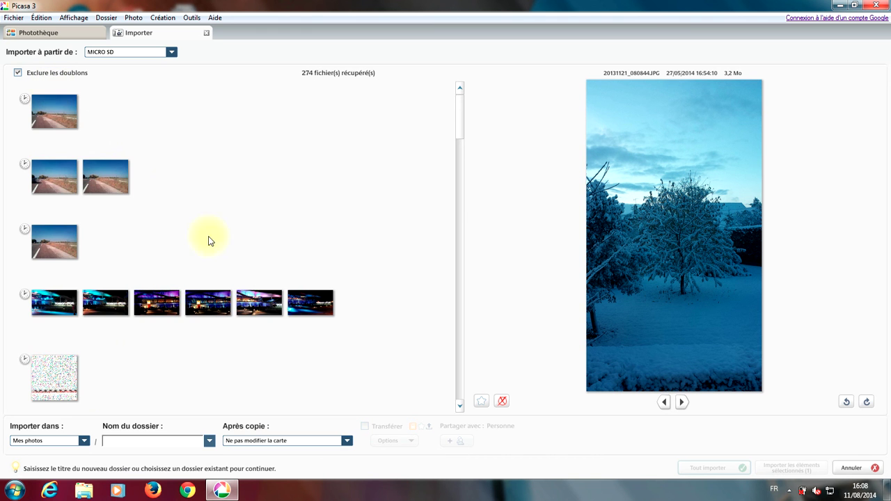
scroll(267, 277, down, 10)
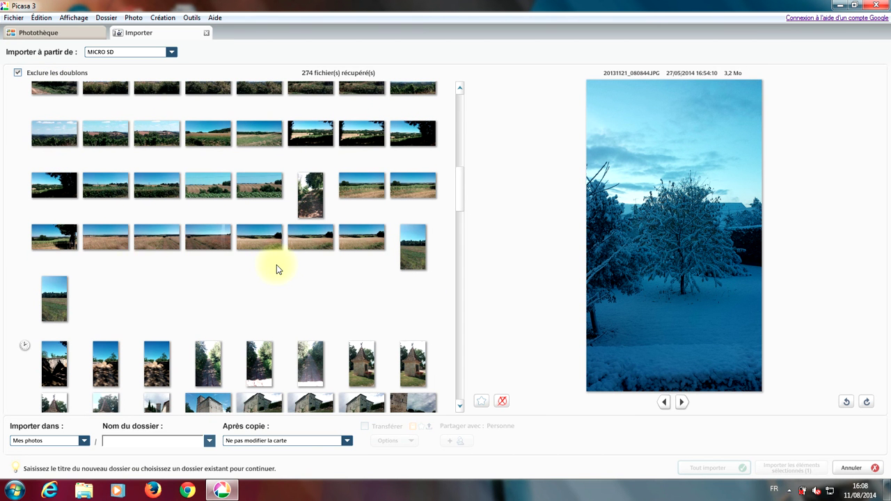
scroll(276, 265, up, 5)
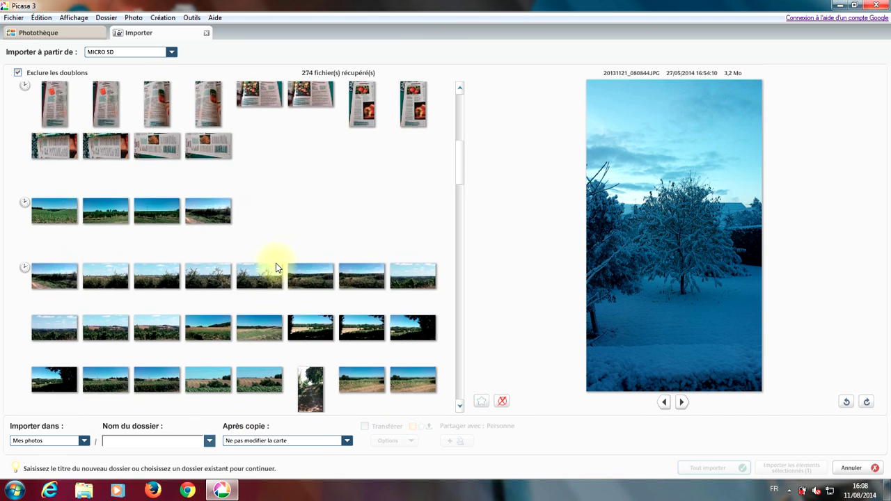
scroll(276, 266, up, 3)
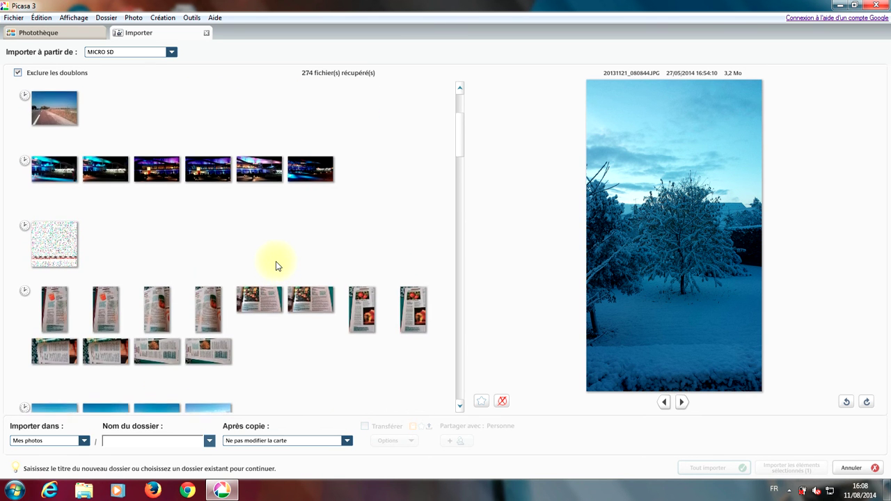
scroll(251, 261, up, 4)
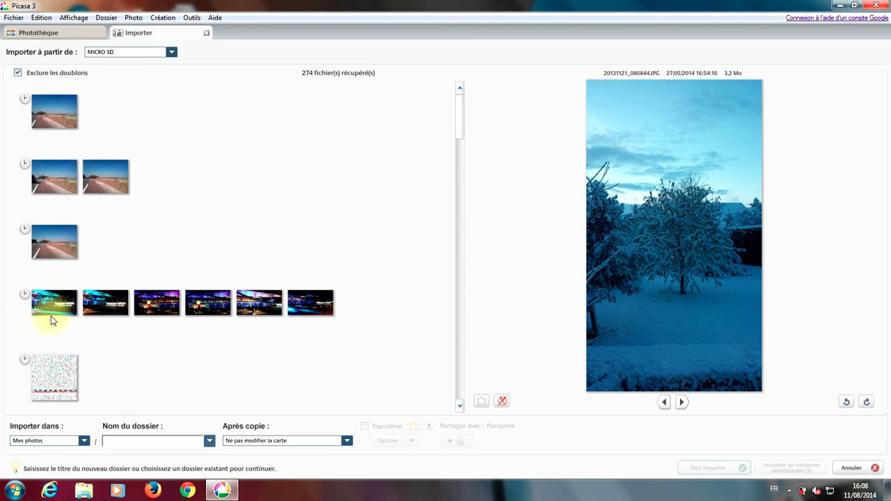
click(58, 310)
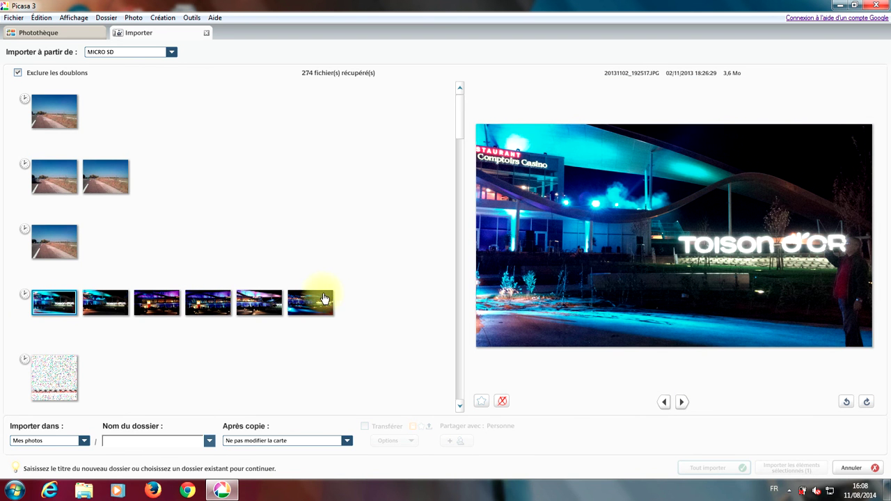
shift+click(308, 308)
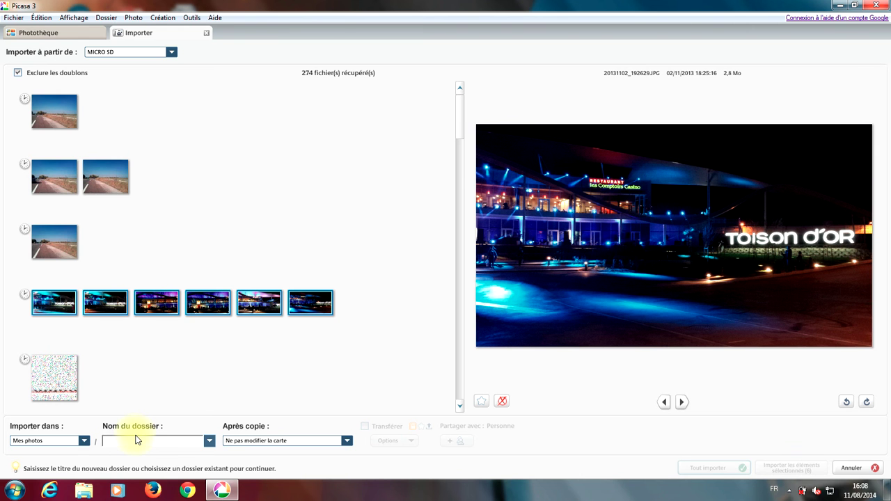
text(Dijon)
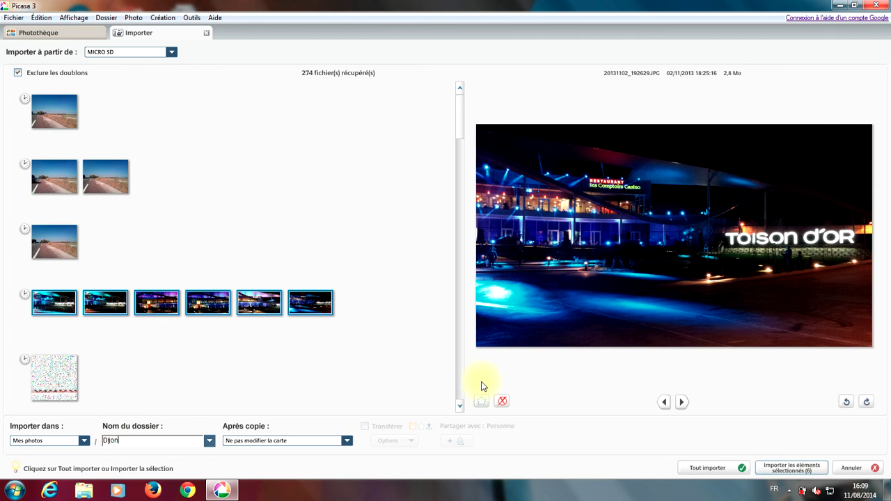
click(809, 473)
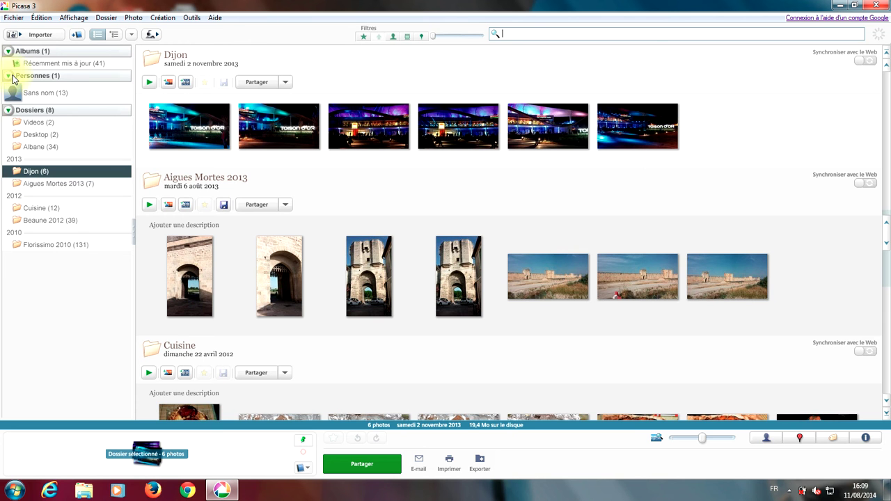
Start another import from the MICRO SD card and select the twelve magazine recipe photos
click(43, 36)
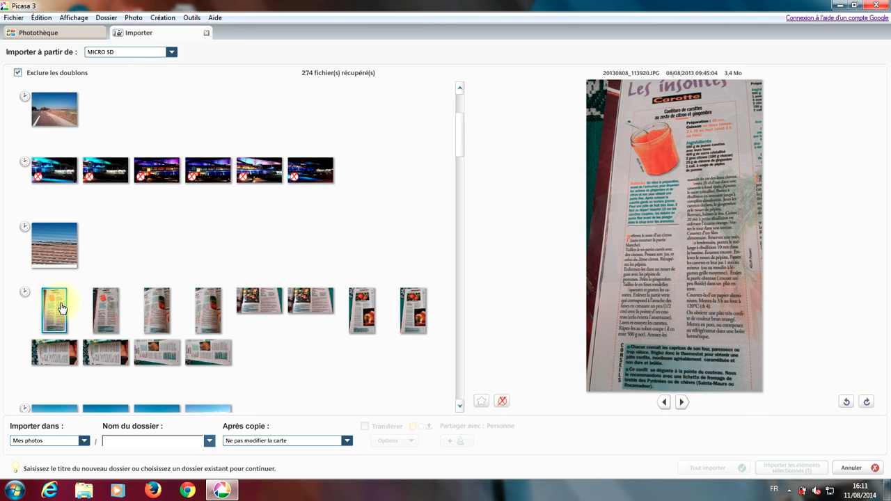
shift+click(201, 355)
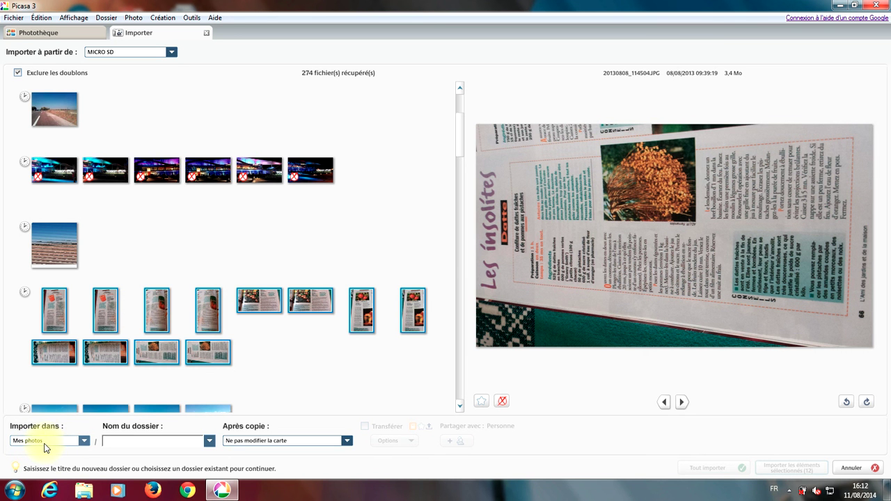
Set the import destination to the existing Cuisine folder inside Mes images
click(73, 443)
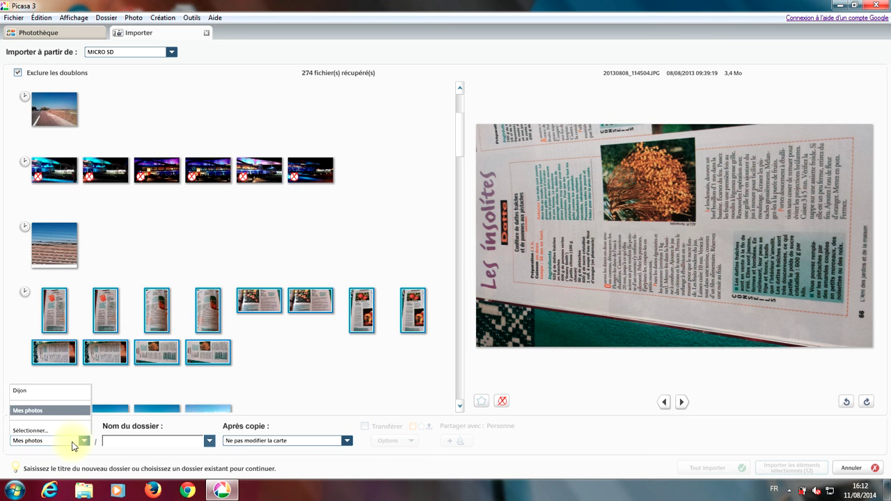
click(24, 432)
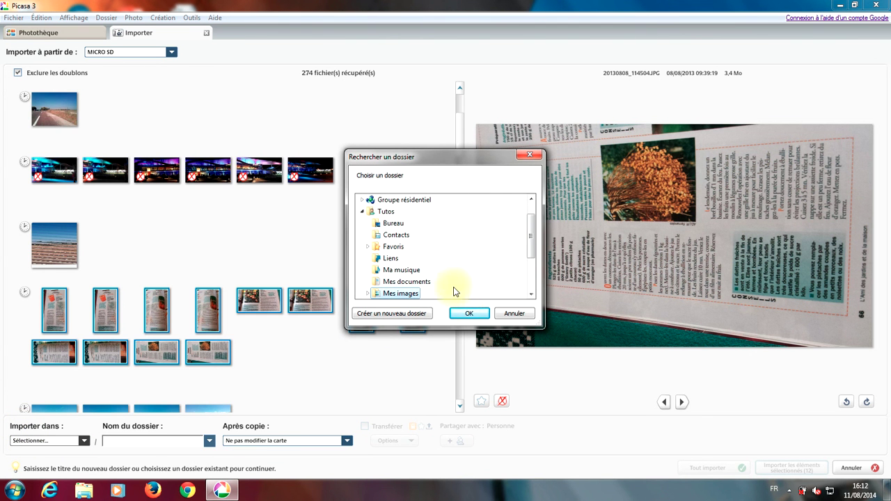
scroll(442, 268, down, 1)
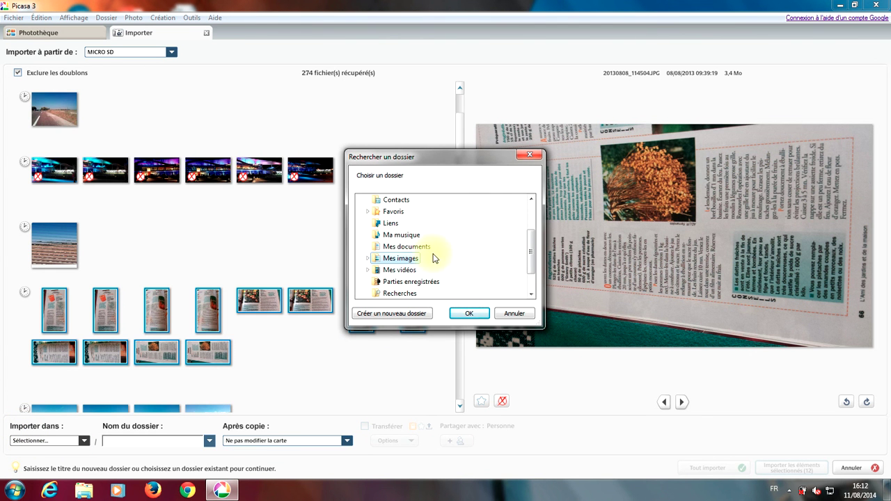
click(382, 262)
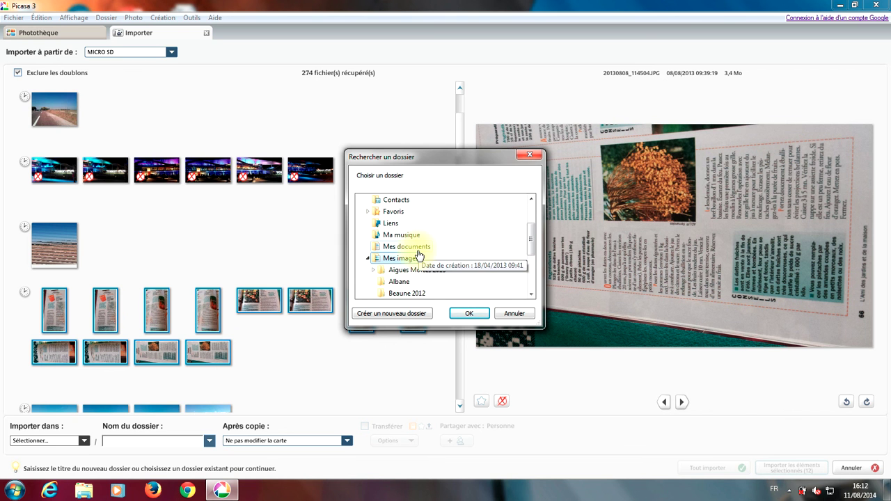
scroll(419, 256, down, 1)
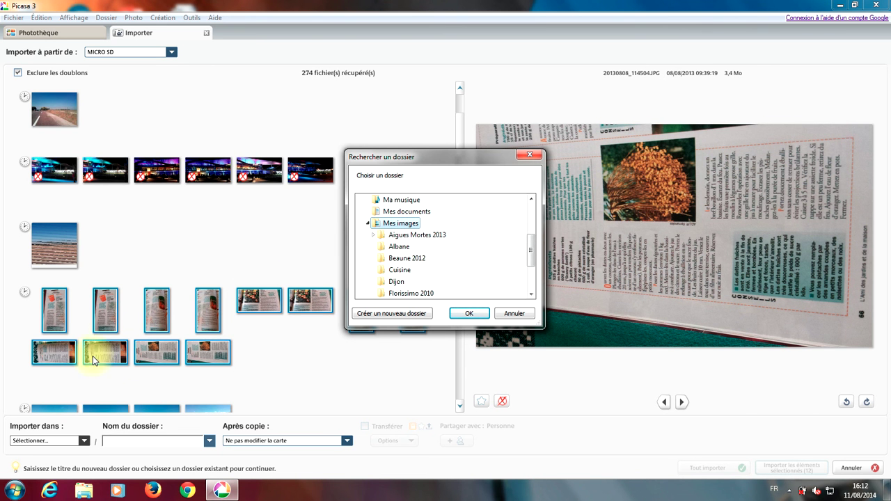
click(395, 273)
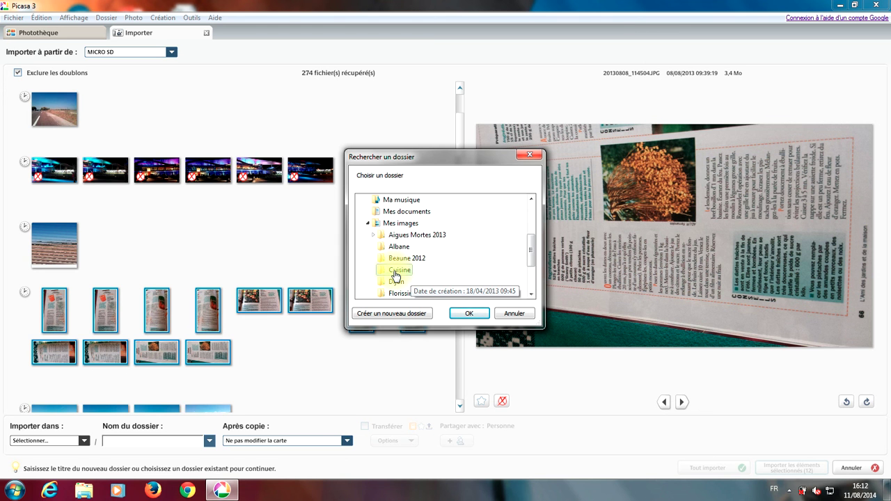
click(469, 315)
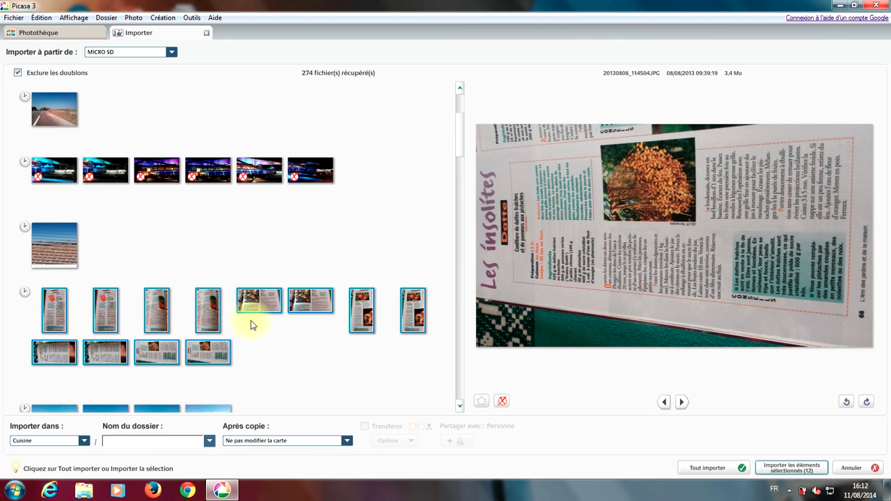
Import only the selected recipe photos without a subfolder name and view them in the Cuisine folder
click(139, 442)
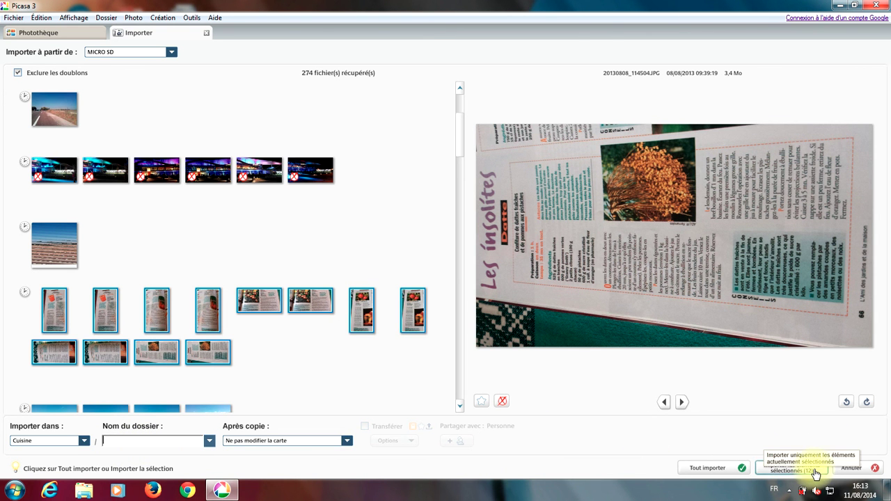
click(794, 468)
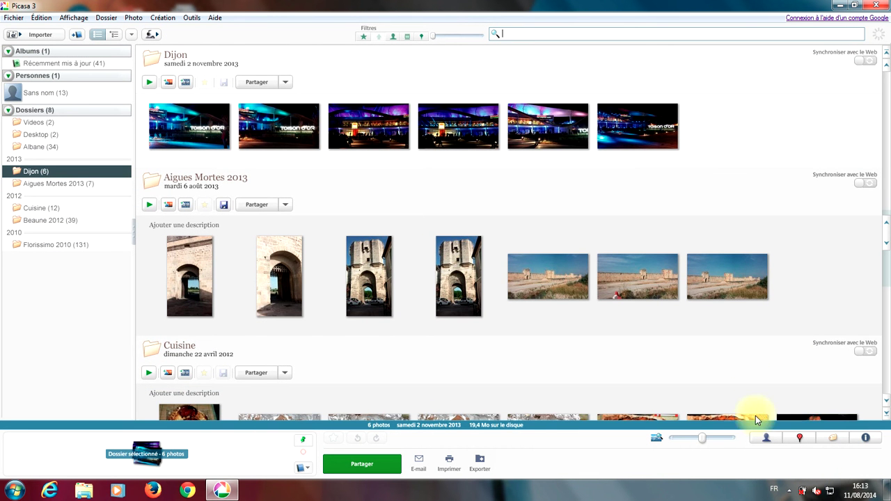
scroll(808, 362, down, 4)
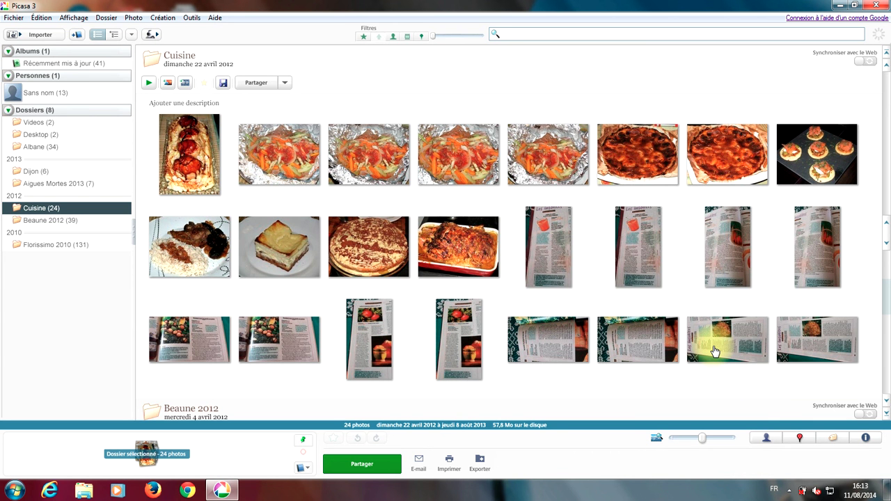
Start another import from the card and select the four roadside photos
click(38, 38)
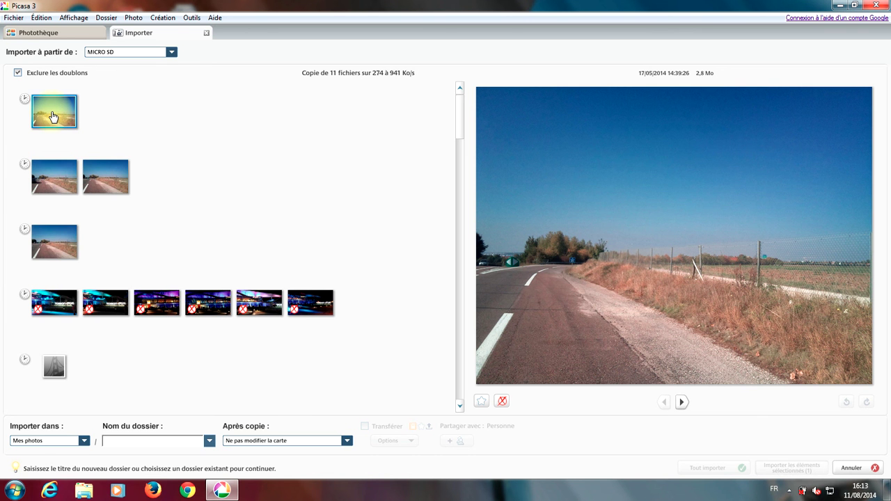
shift+click(64, 240)
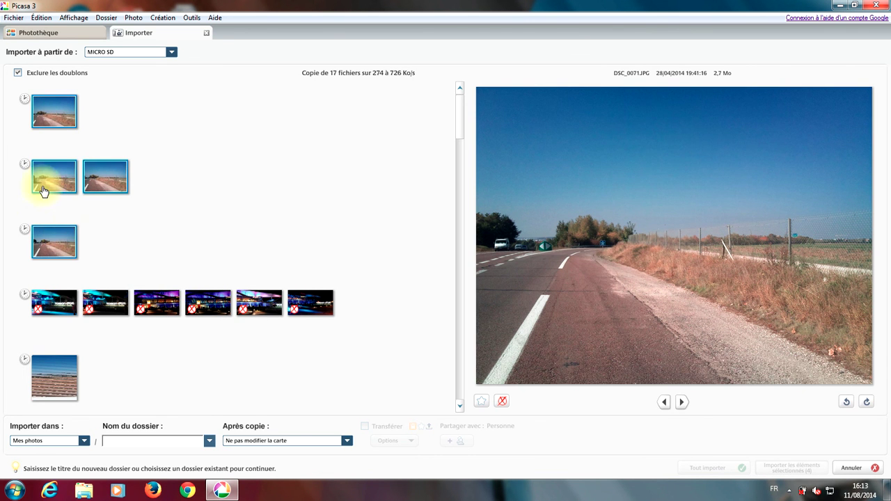
click(51, 443)
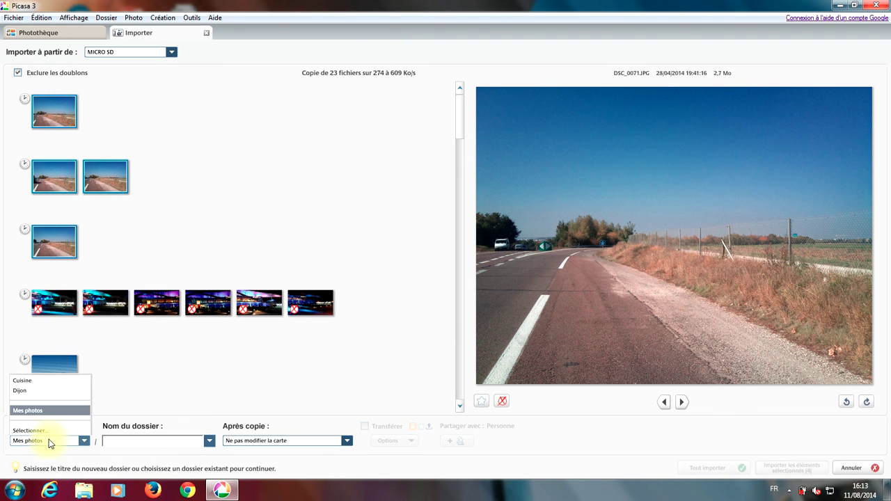
click(40, 431)
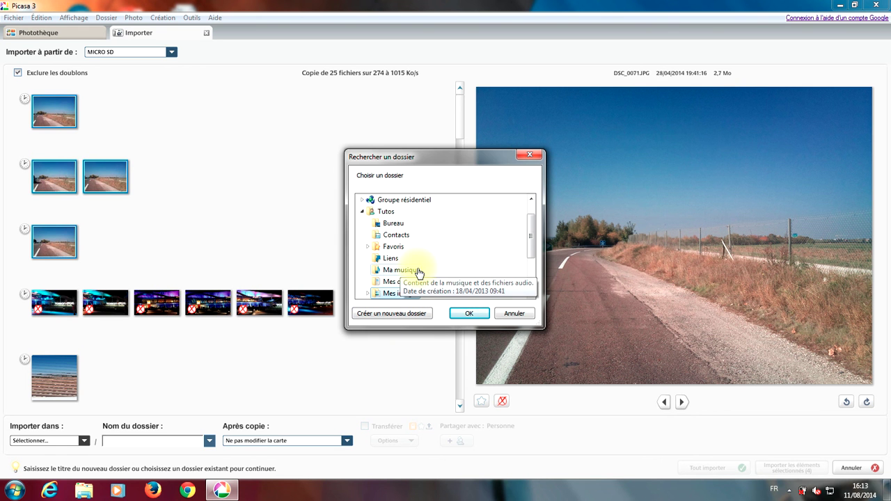
click(515, 314)
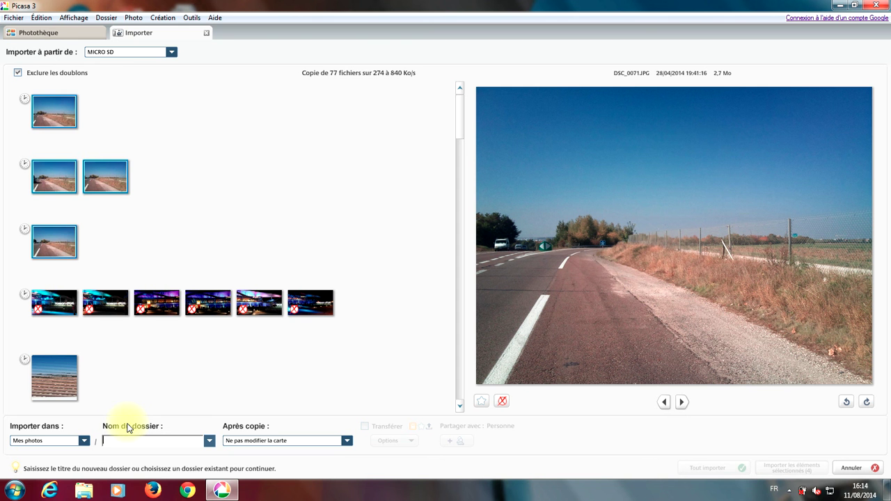
Name the new destination folder Paysages inside Mes photos
text(P)
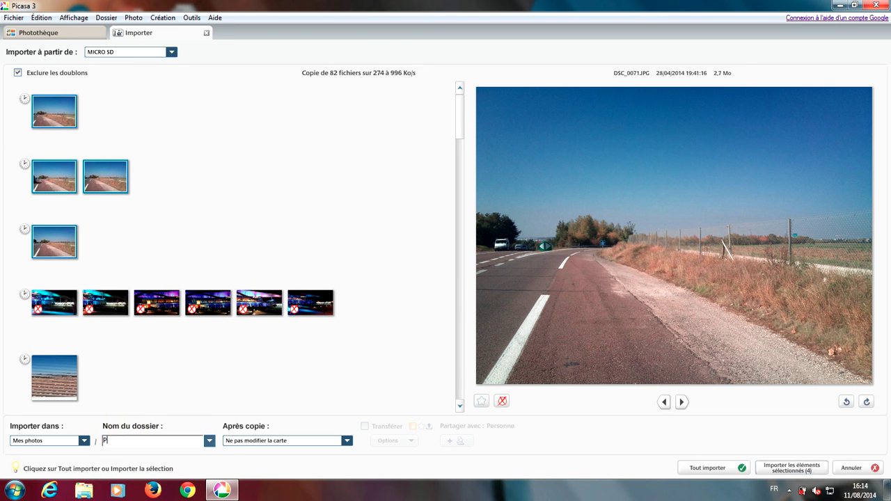
text(aysages)
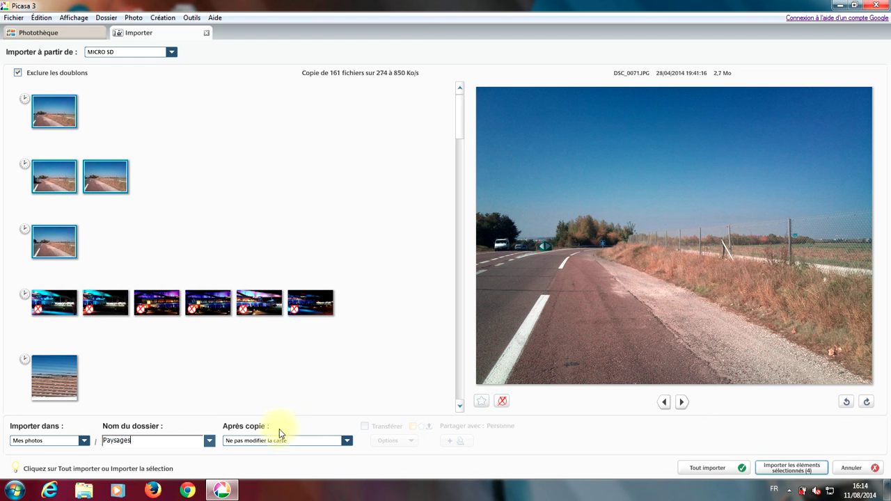
Review the after-copy options, choose "Ne pas modifier la carte", and import only the selected roadside photos
click(332, 445)
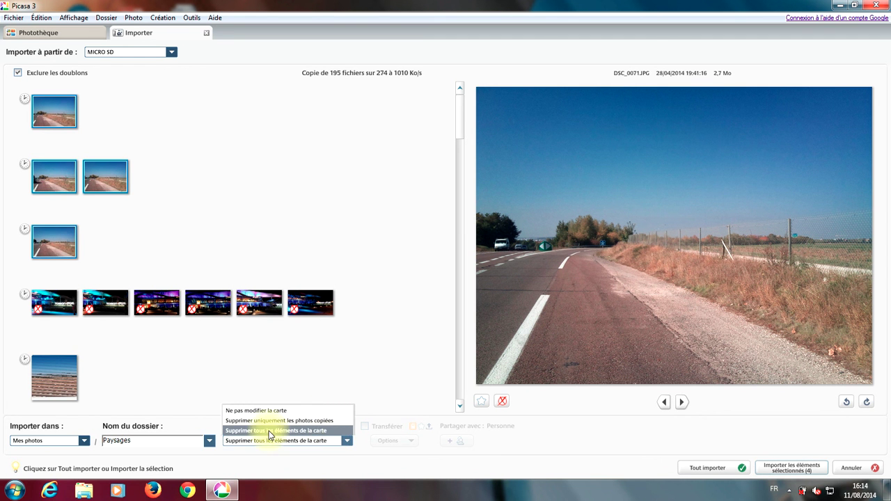
click(227, 411)
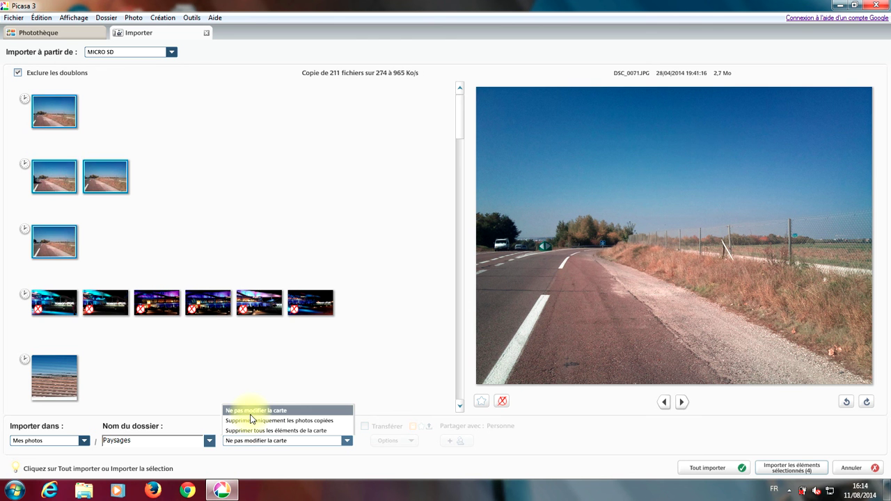
click(251, 419)
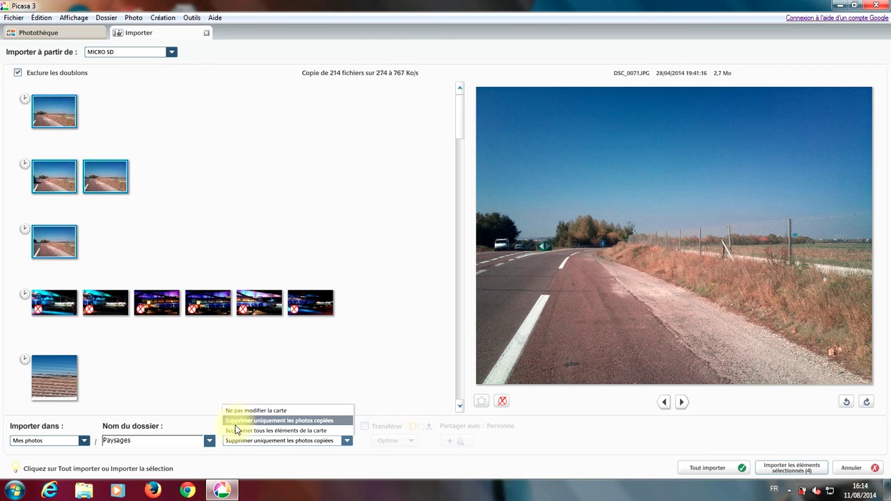
click(237, 430)
click(236, 421)
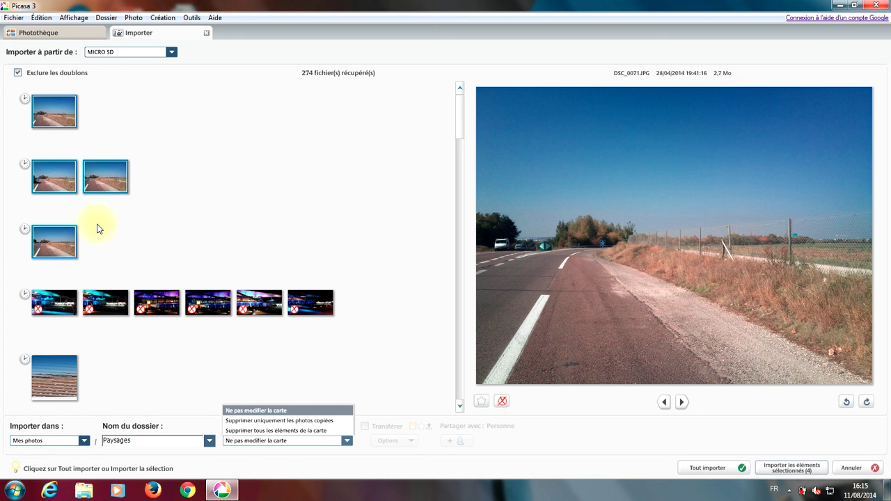
click(292, 412)
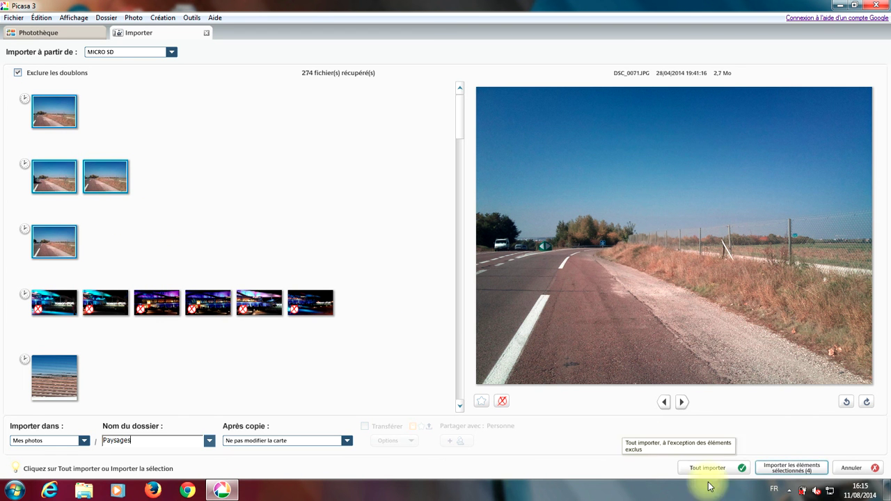
click(798, 471)
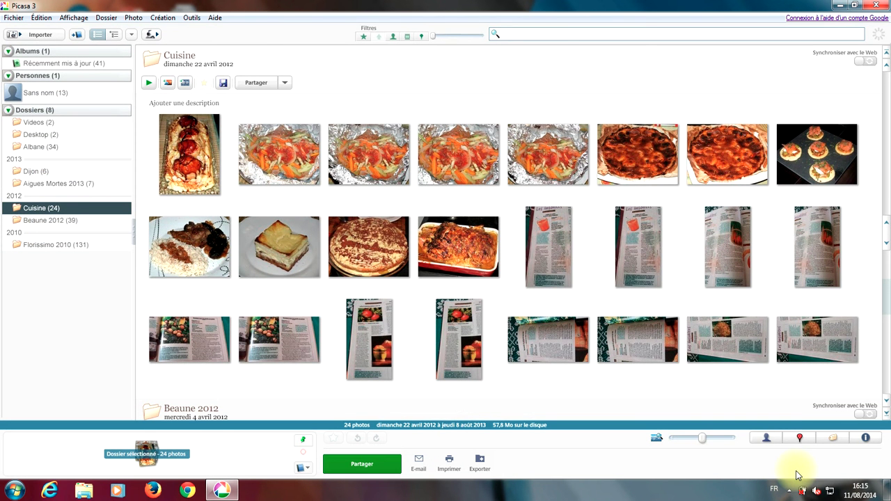